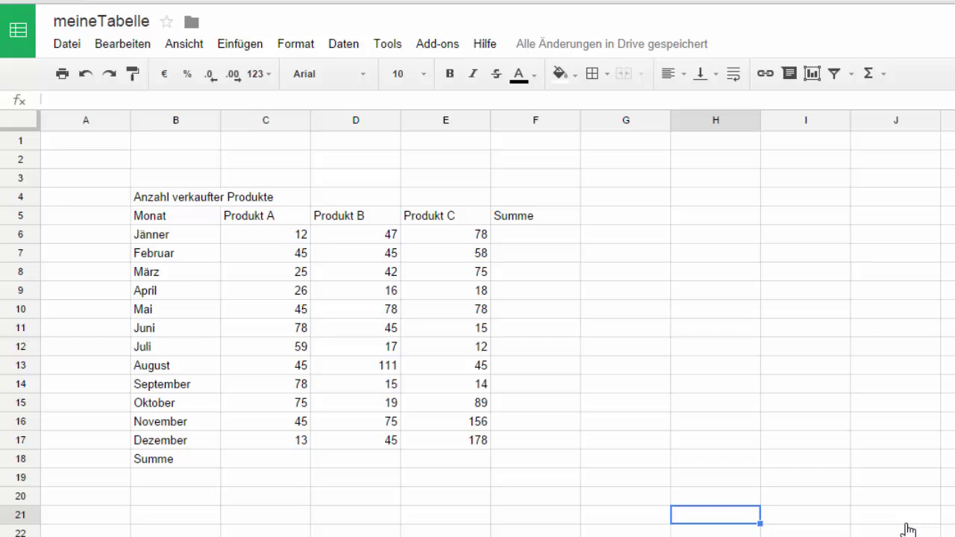
Total the Produkt A column in C18 with =SUM(C6:C17) and extend the formula across to E18
click(266, 459)
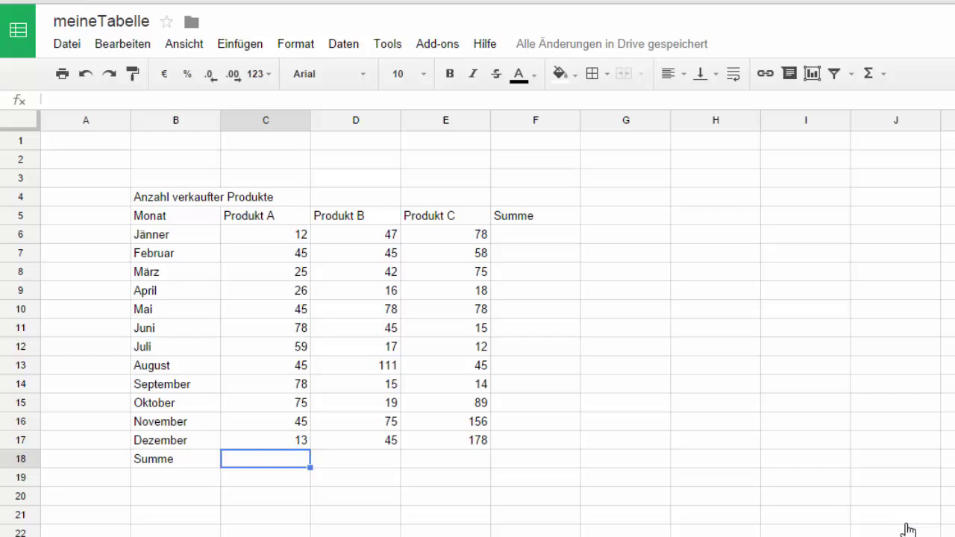
text(=)
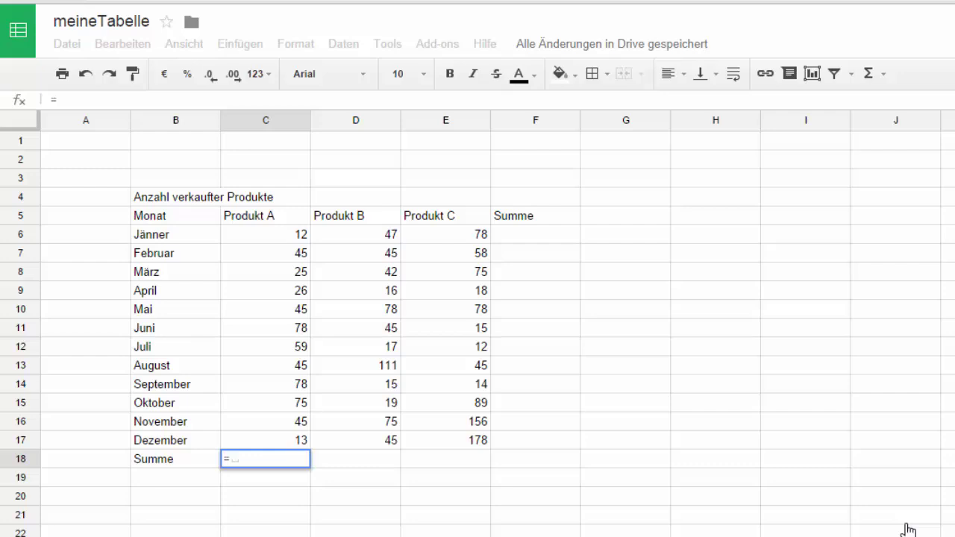
text(sum)
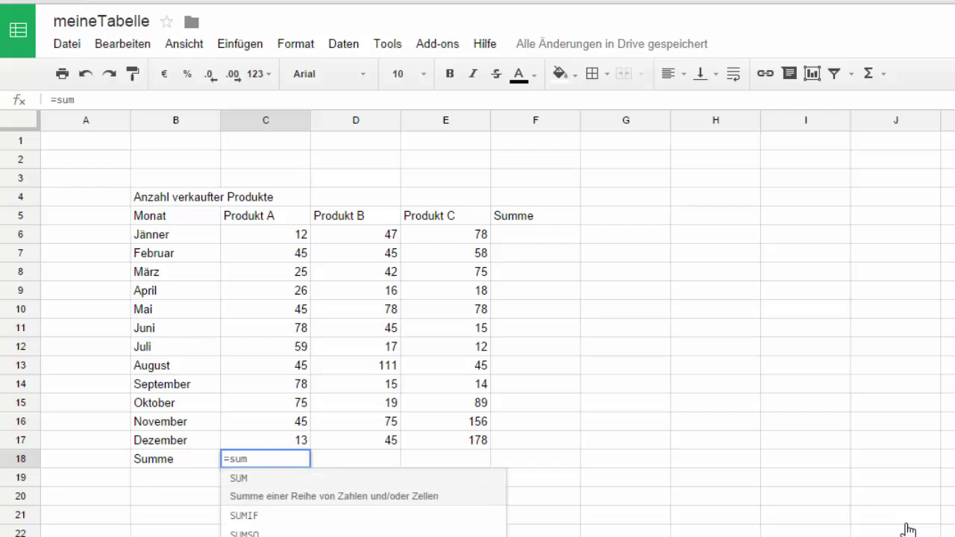
key(Tab)
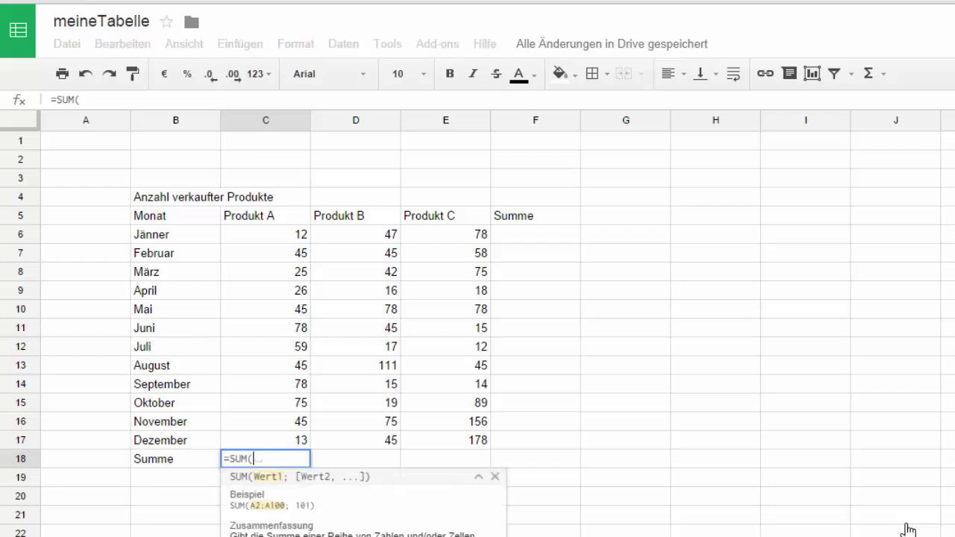
drag(265, 234, 266, 440)
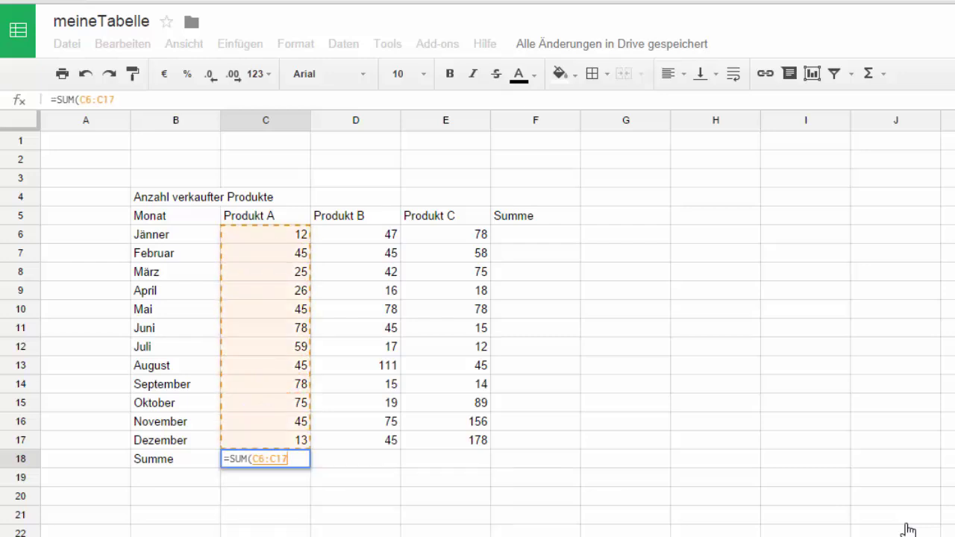
key(Return)
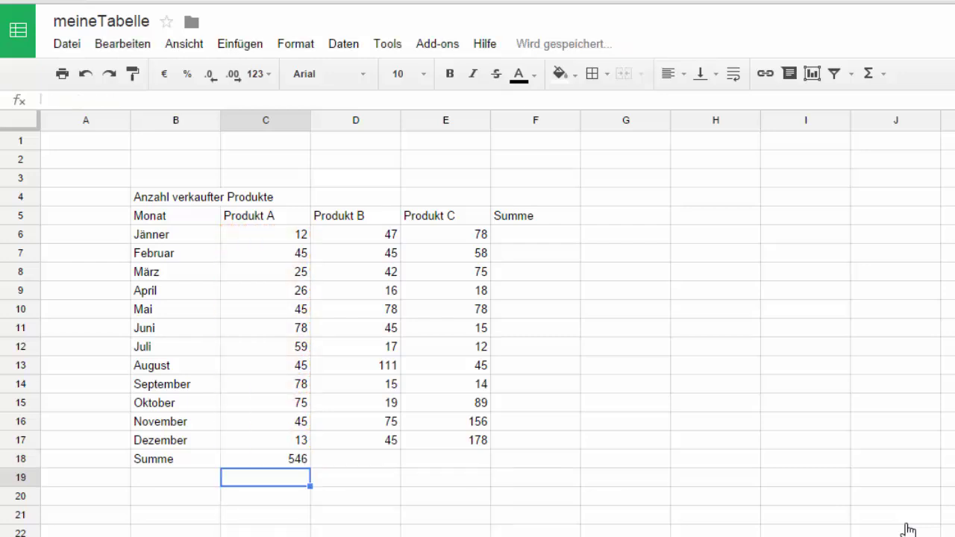
key(Up)
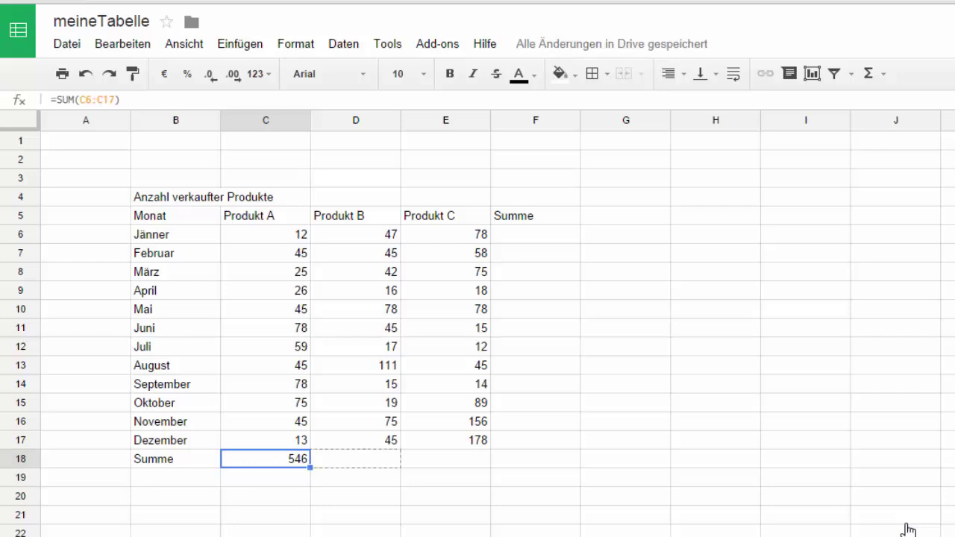
drag(356, 461, 477, 459)
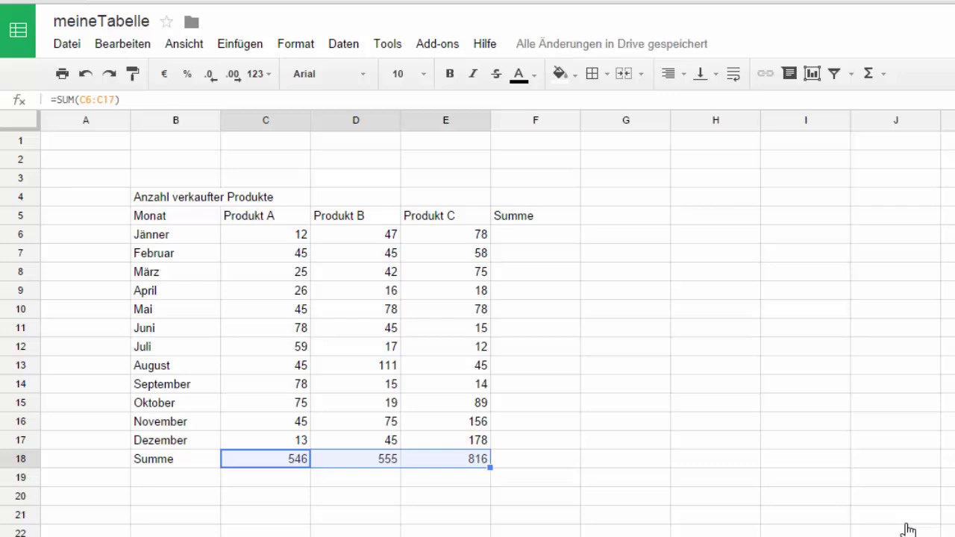
Sum the Jänner row in F6 with =SUM(C6:E6) and copy the formula down to F17
click(535, 234)
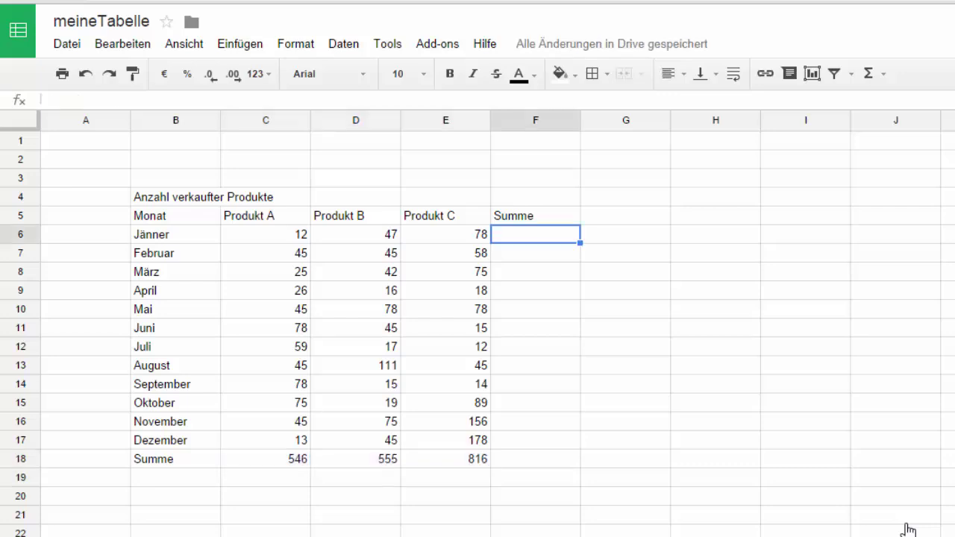
text(=)
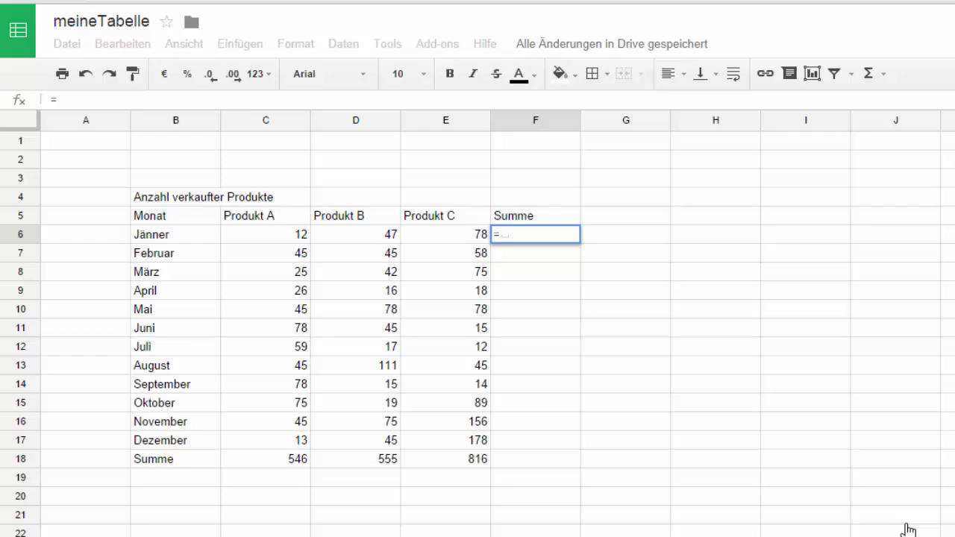
text(sum)
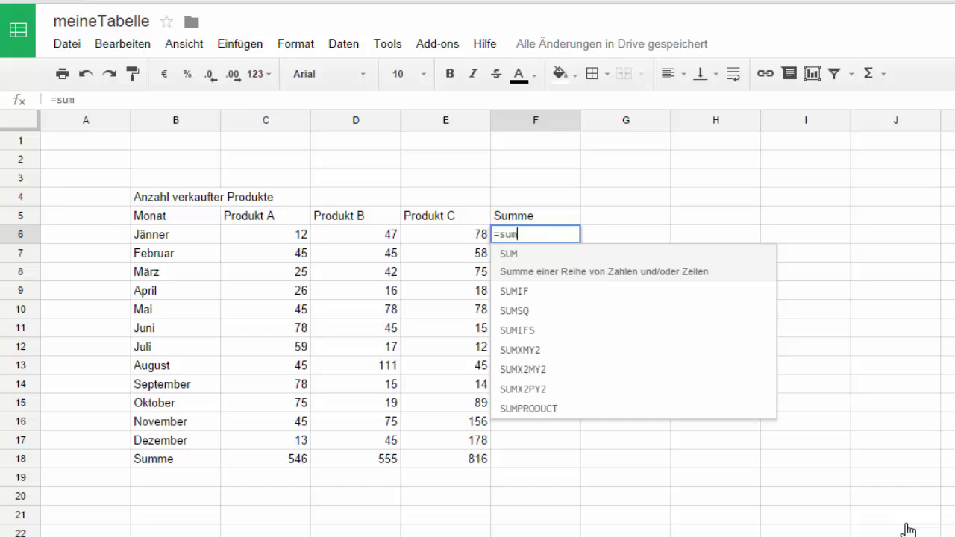
key(Tab)
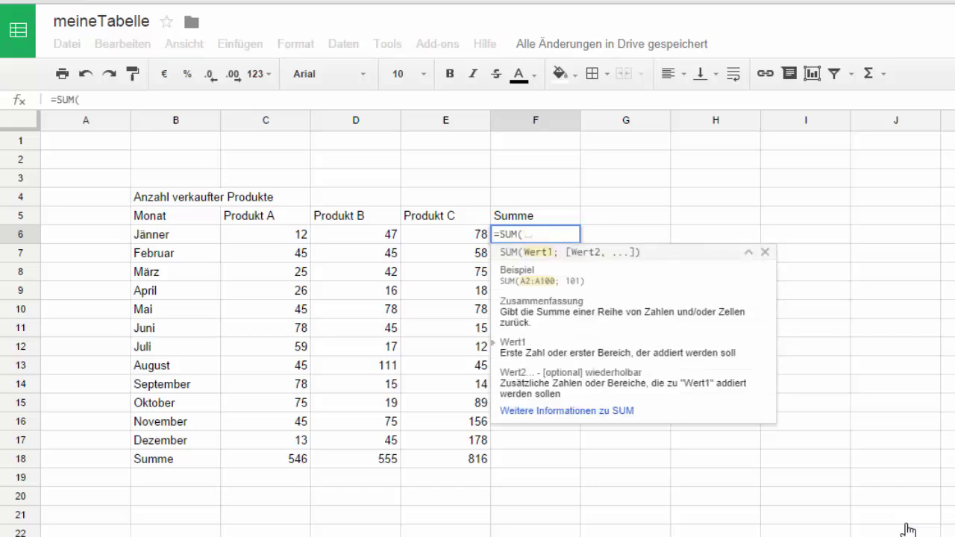
text(C6:E6)
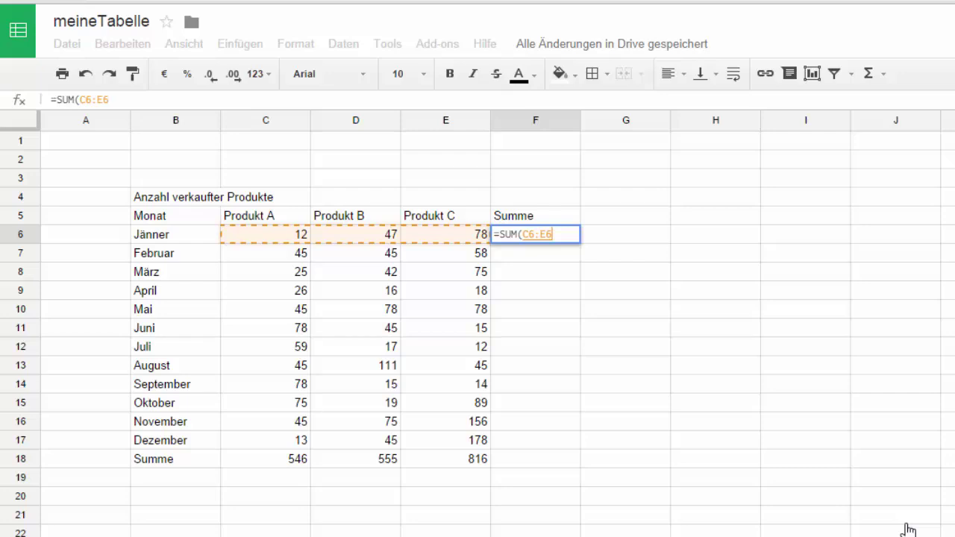
key(Return)
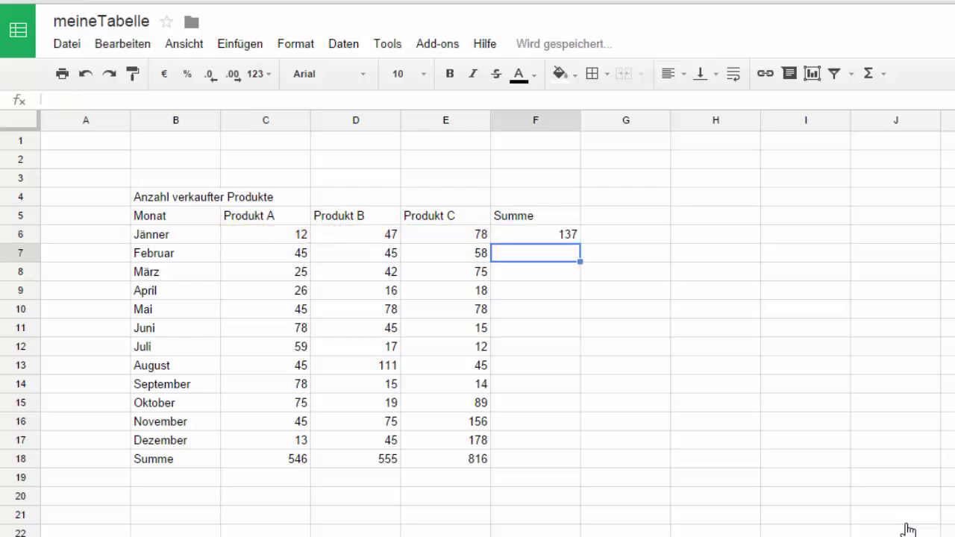
key(Up)
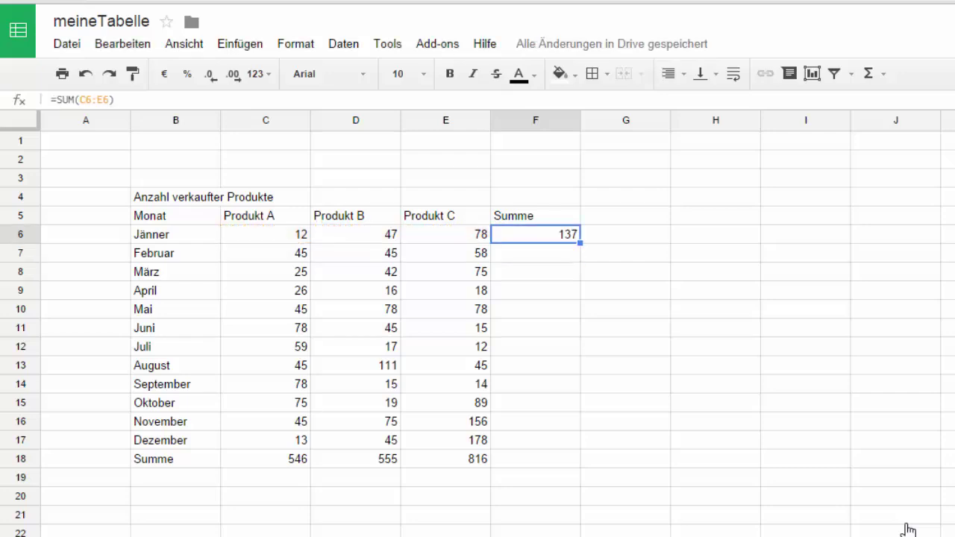
drag(579, 313, 580, 444)
click(535, 440)
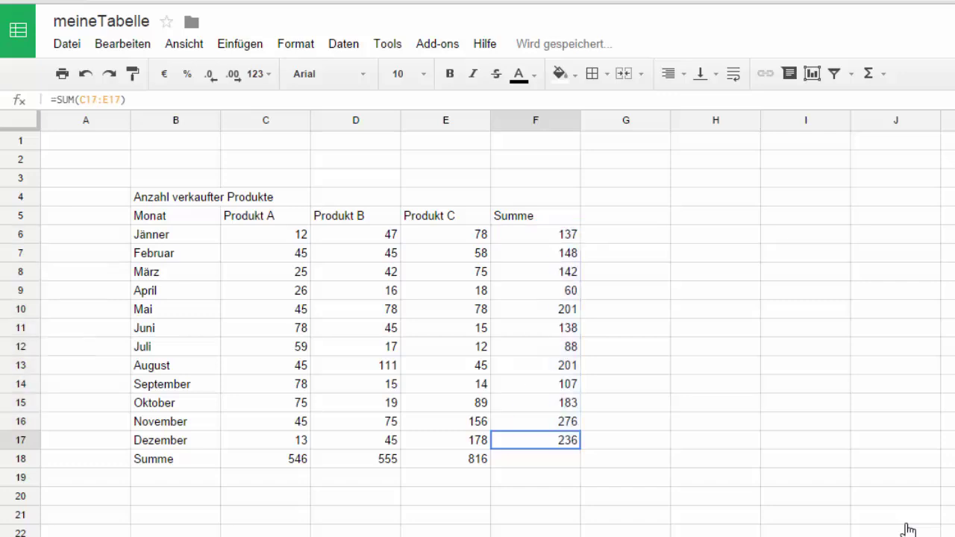
Extend the column total formula from E18 into F18 to get the grand total
click(446, 459)
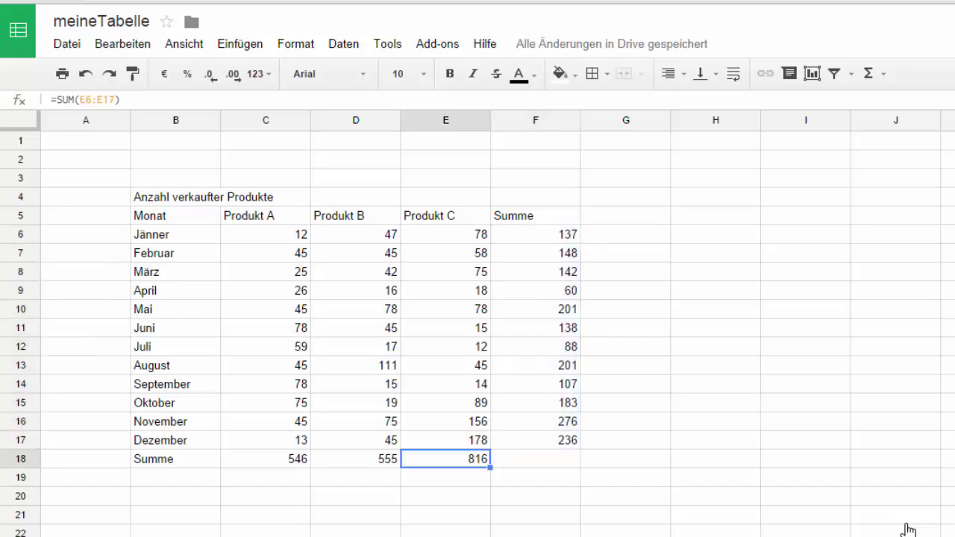
drag(490, 468, 567, 458)
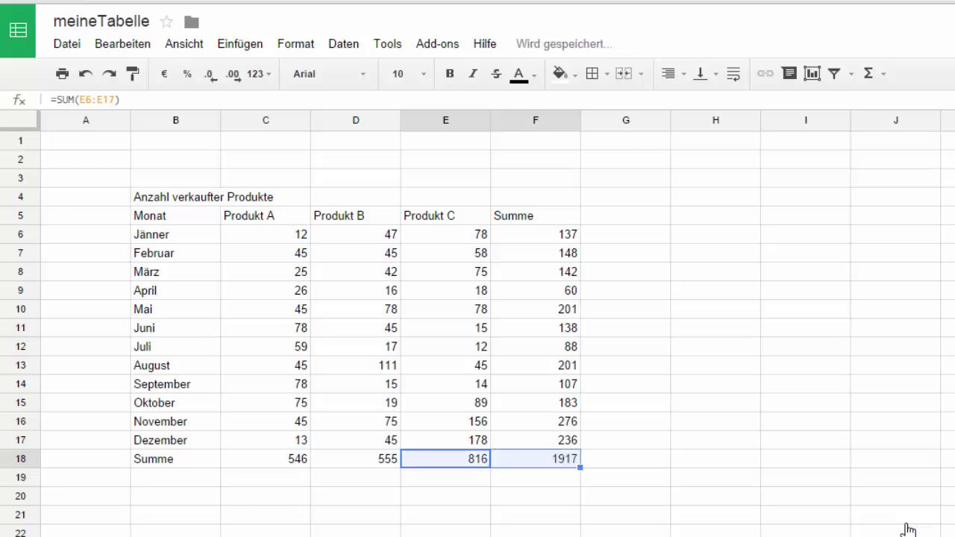
click(535, 478)
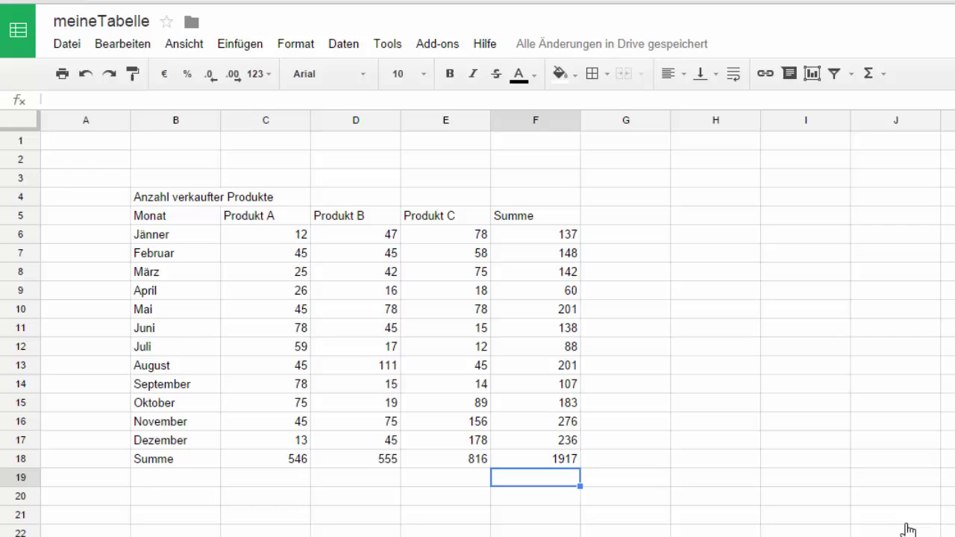
Fill the title row B4:F4 with the colour Kornblumenblau
key(Up)
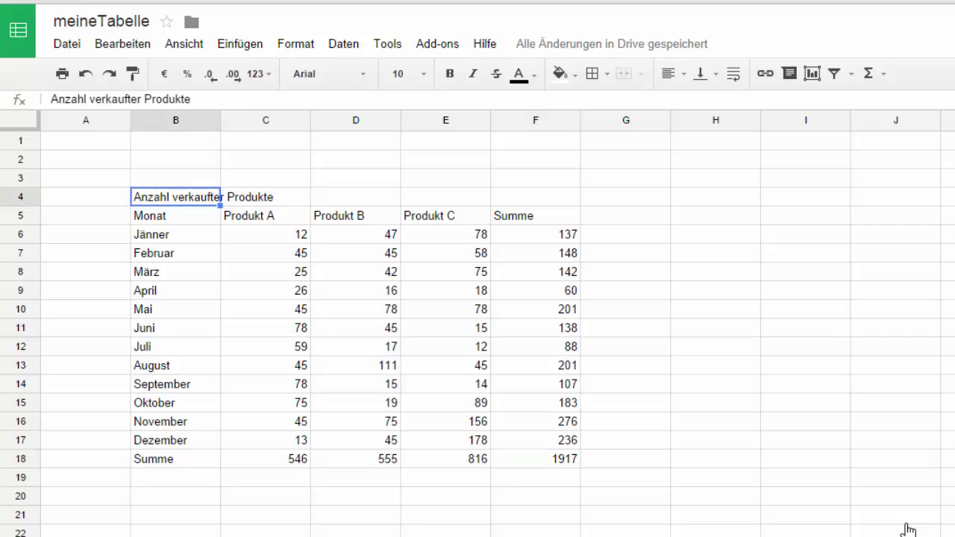
key(shift+Right)
key(shift+Right)
key(shift+Right)
key(shift+Right)
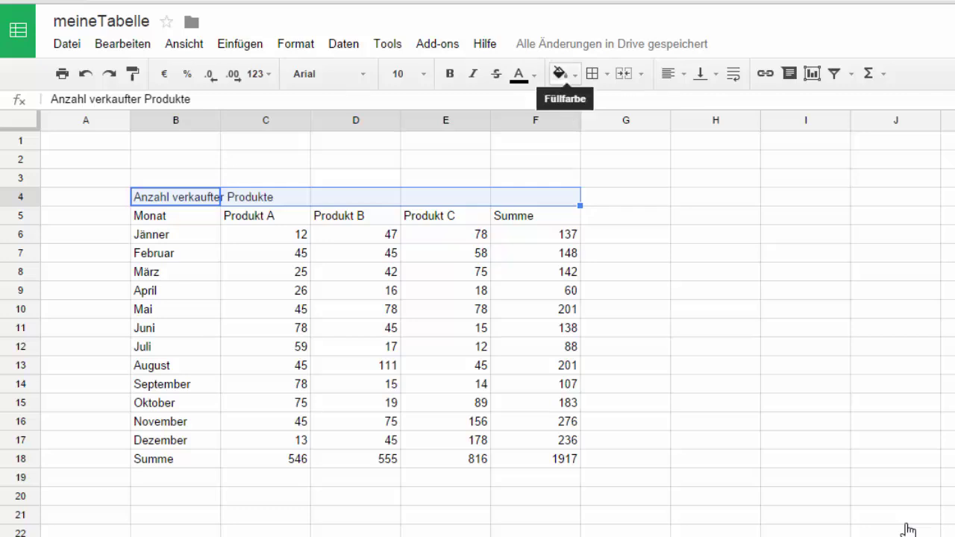
click(559, 73)
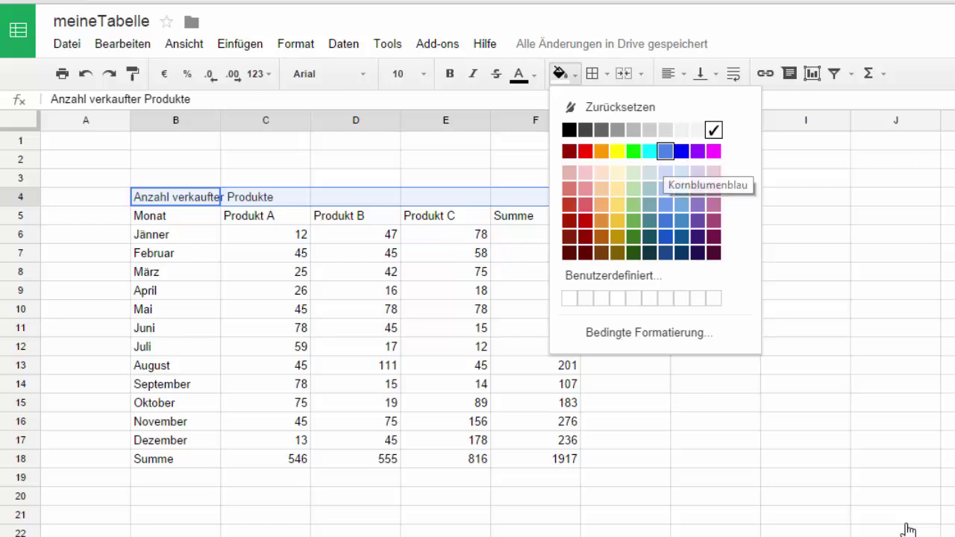
click(665, 151)
click(625, 272)
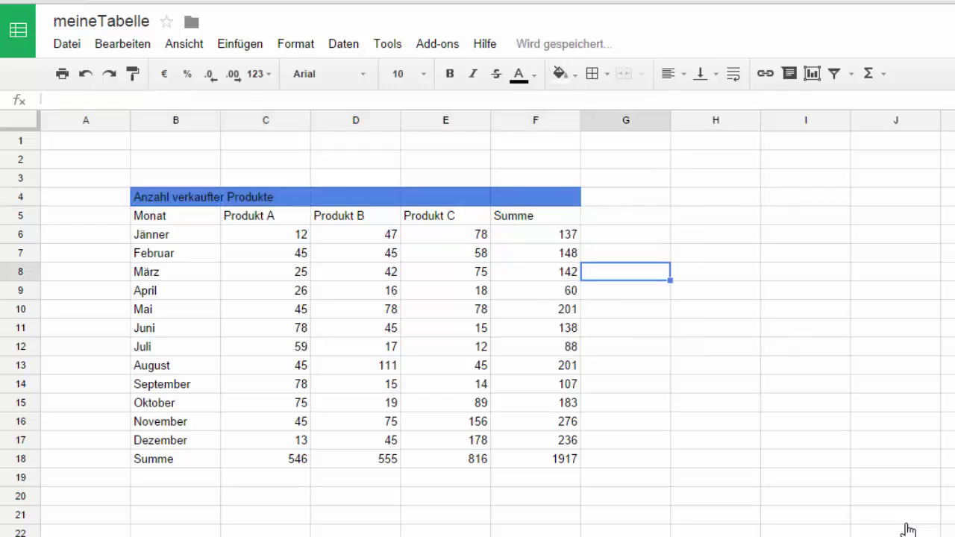
Make the table title "Anzahl verkaufter Produkte" in B4:C4 bold
click(193, 197)
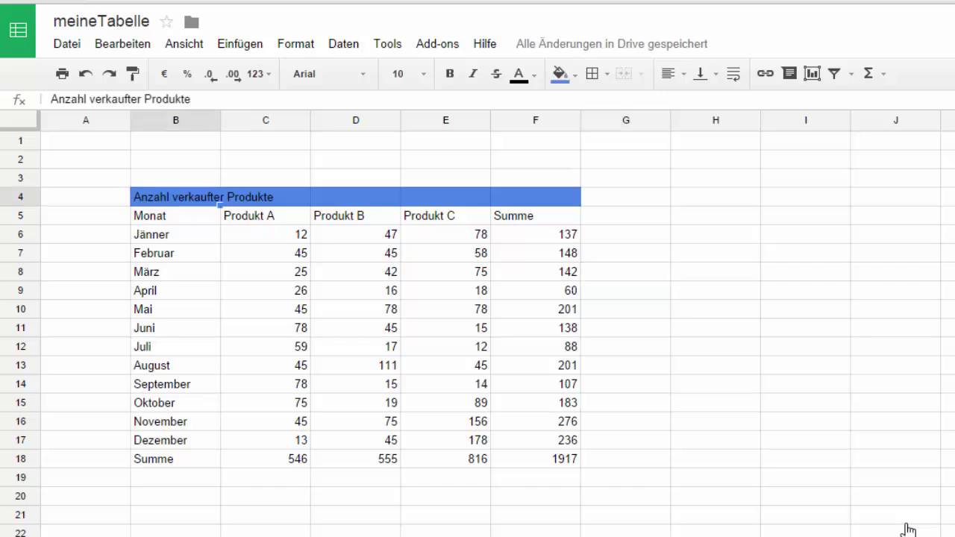
drag(192, 198, 254, 198)
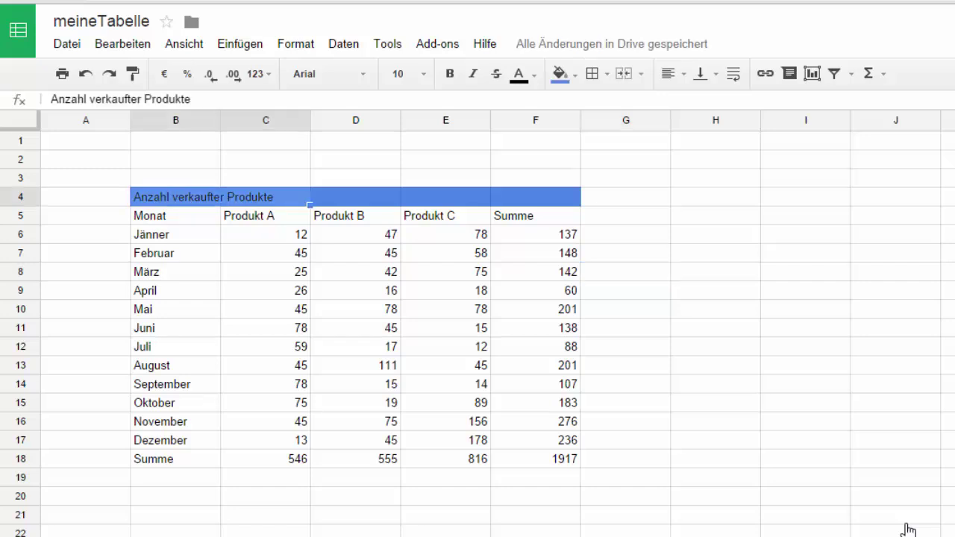
click(450, 73)
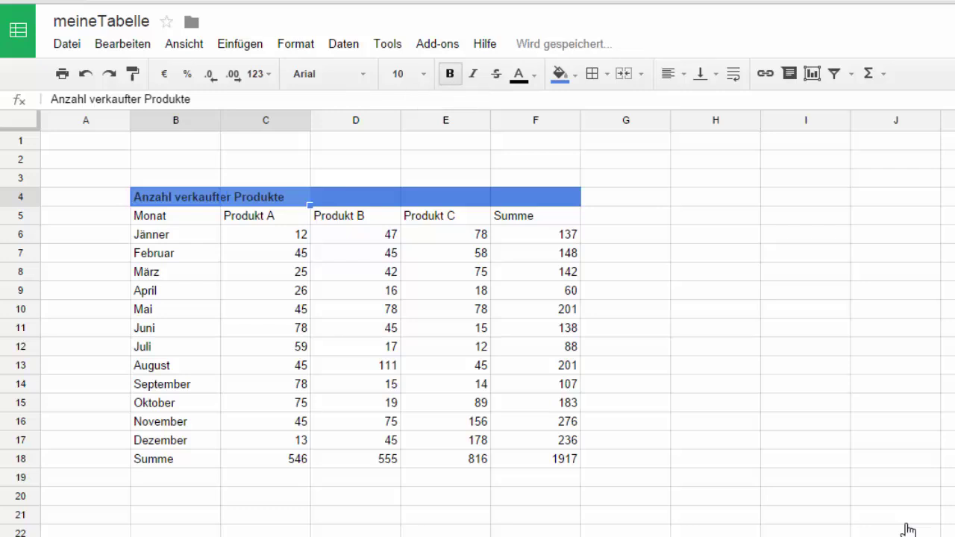
click(806, 309)
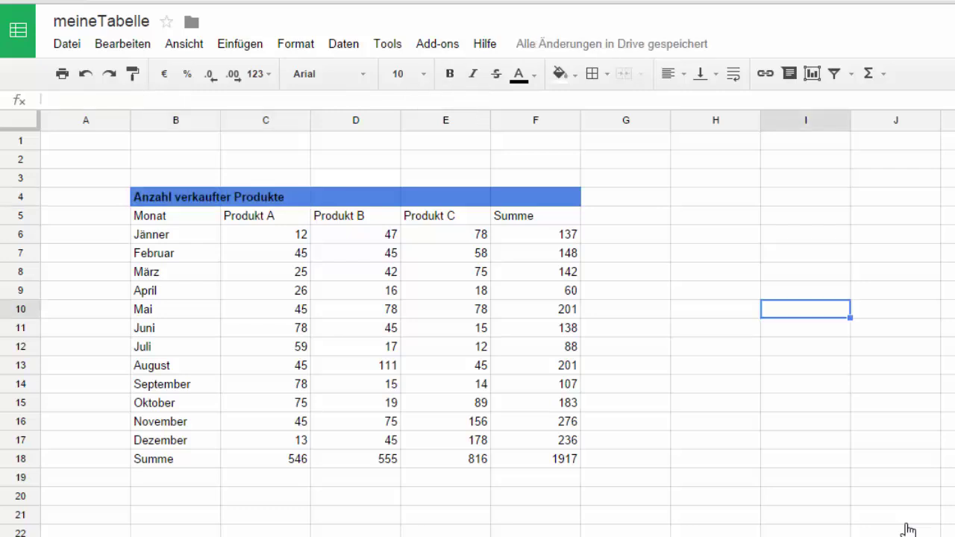
Fill the Monat column from B5 to B17 with medium grey, one shade lighter than the first grey tried
click(175, 216)
drag(175, 215, 175, 440)
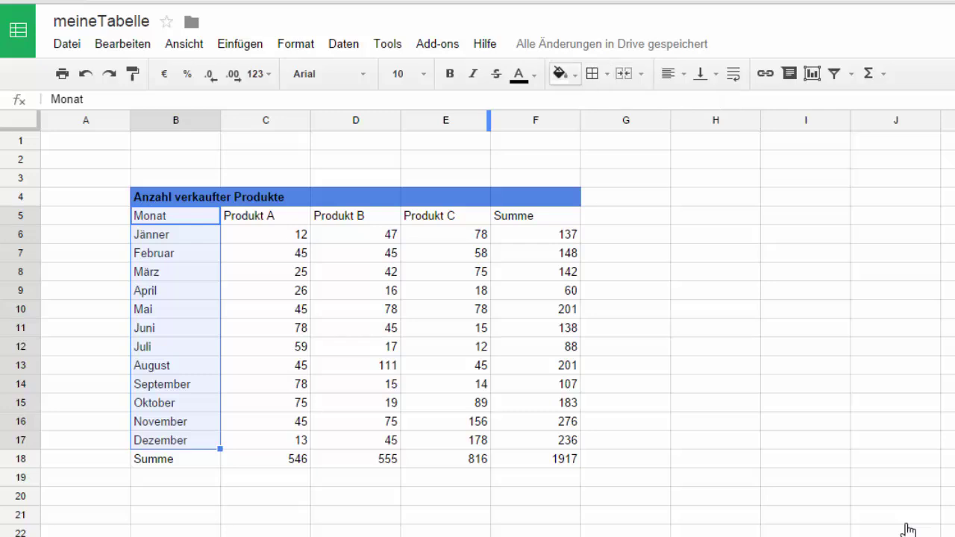
click(559, 73)
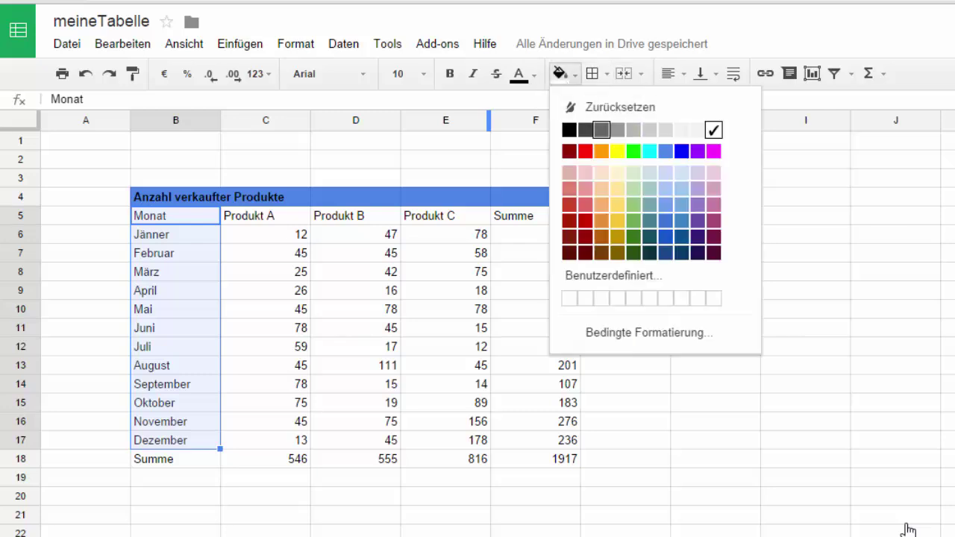
click(601, 130)
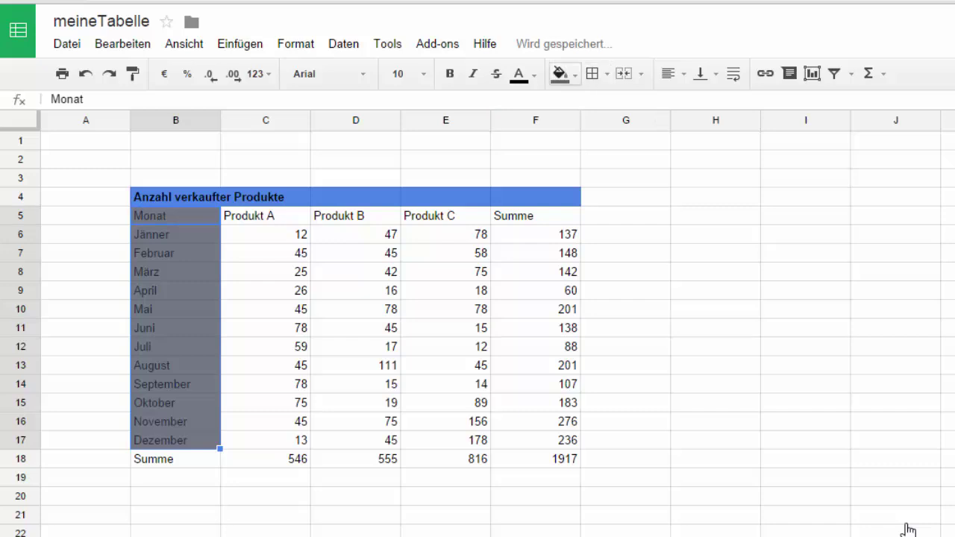
click(560, 73)
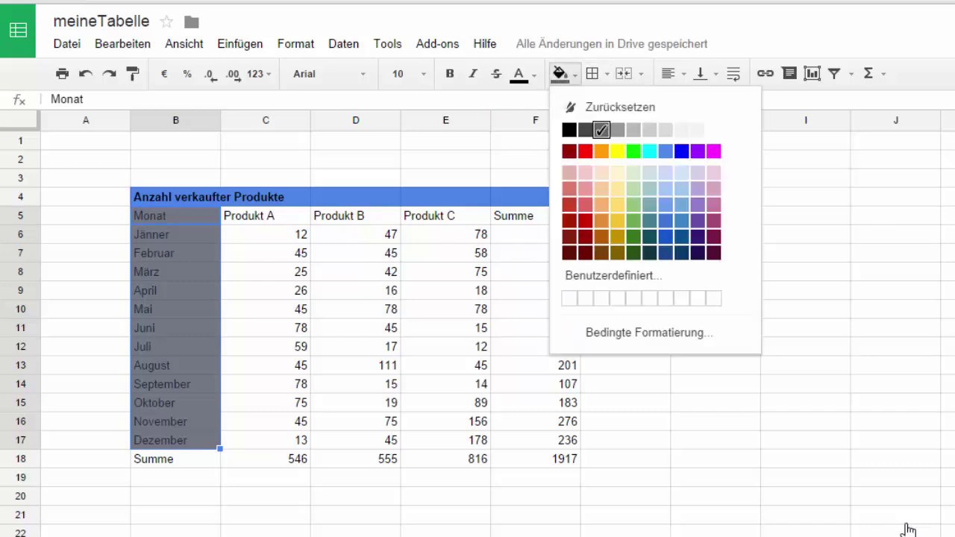
click(617, 130)
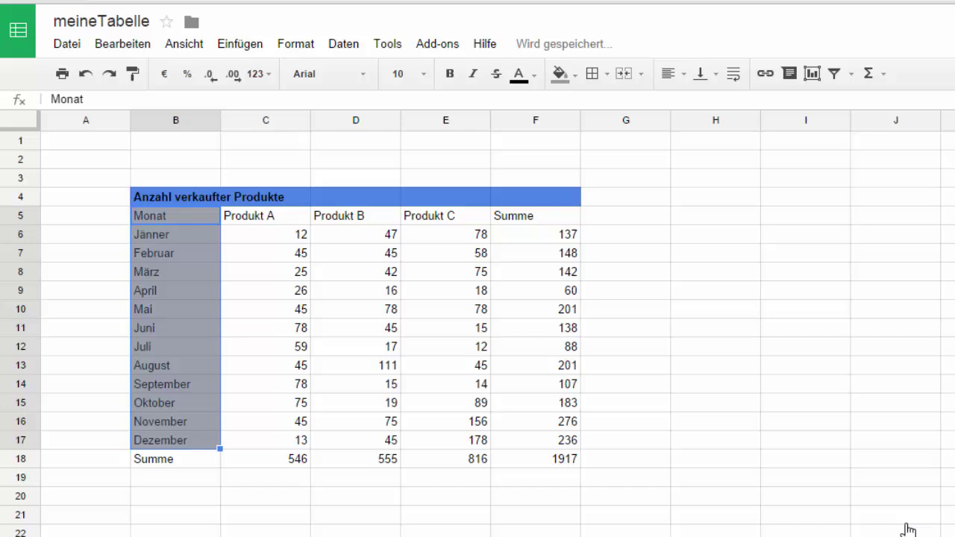
click(356, 347)
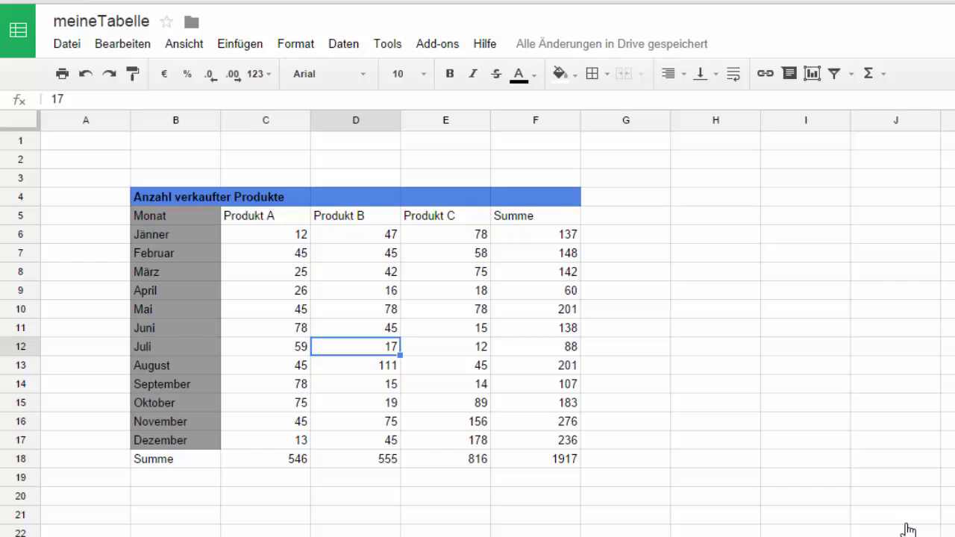
Fill the Summe column from F5 to F17 with light blue
drag(535, 216, 535, 439)
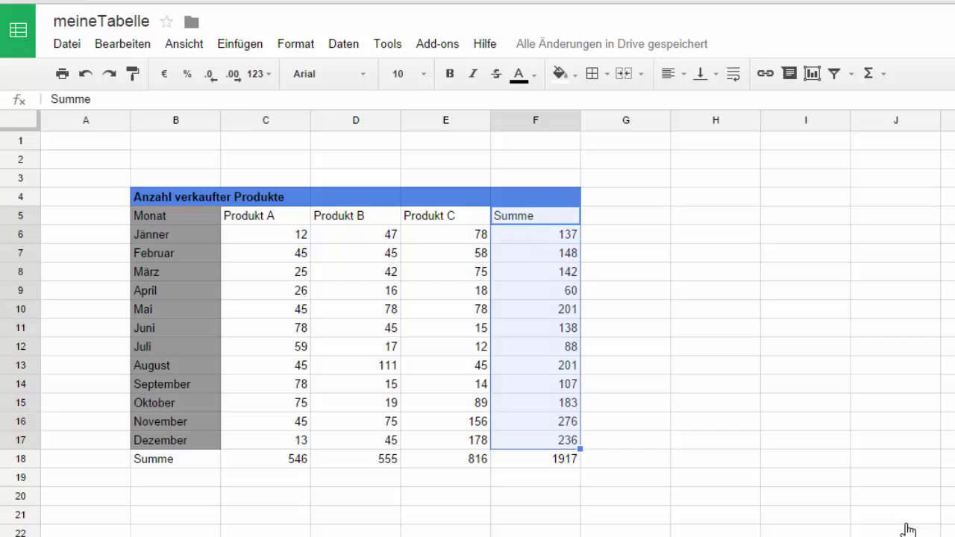
click(560, 73)
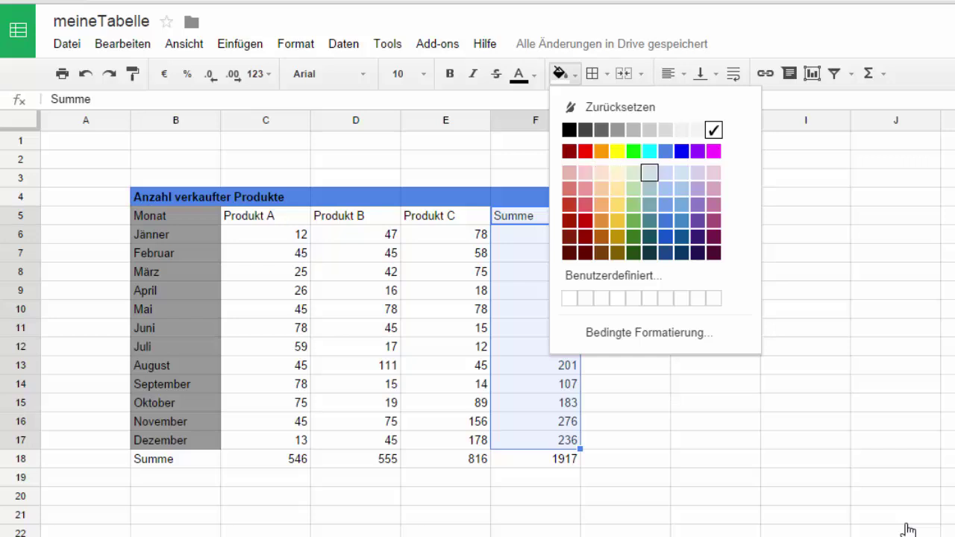
click(681, 172)
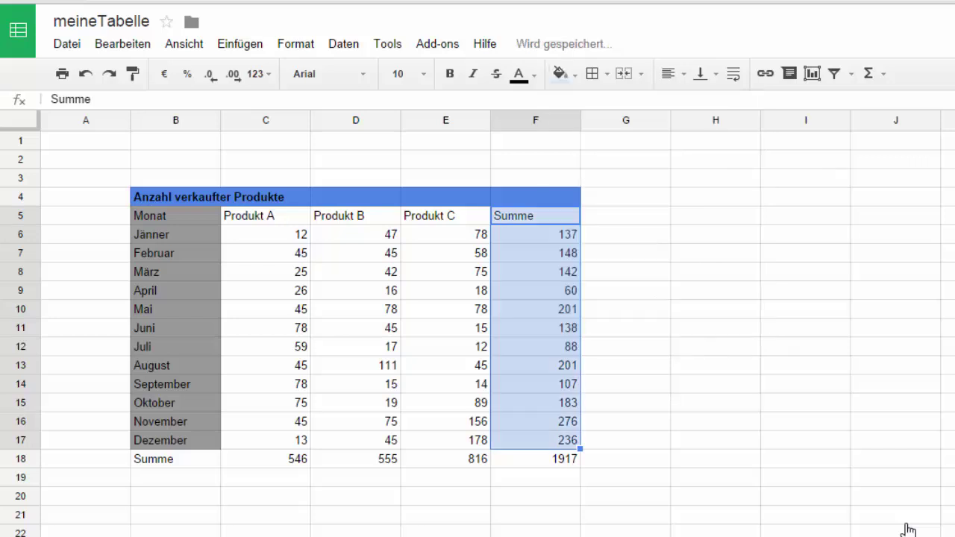
click(625, 366)
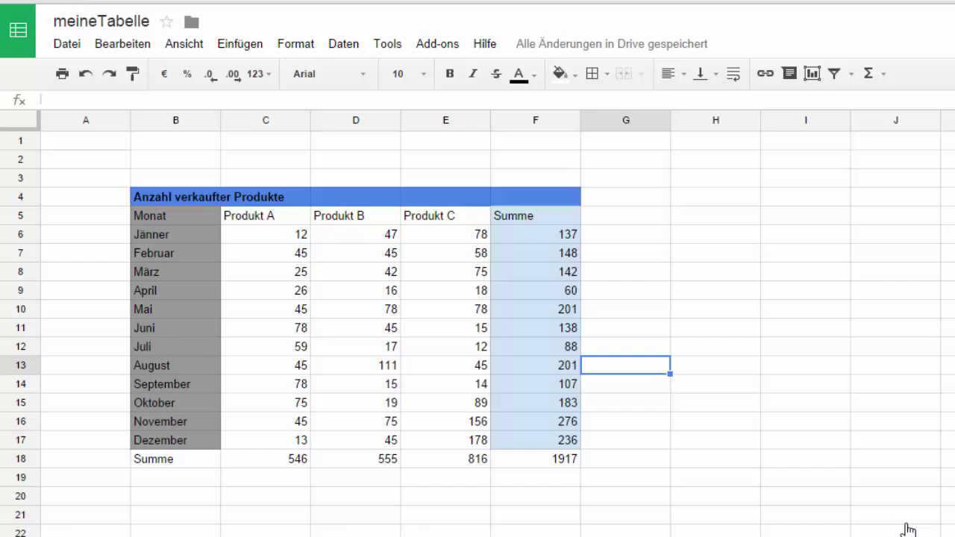
Fill the product headings Produkt A to Produkt C in C5:E5 with light green
drag(266, 216, 445, 217)
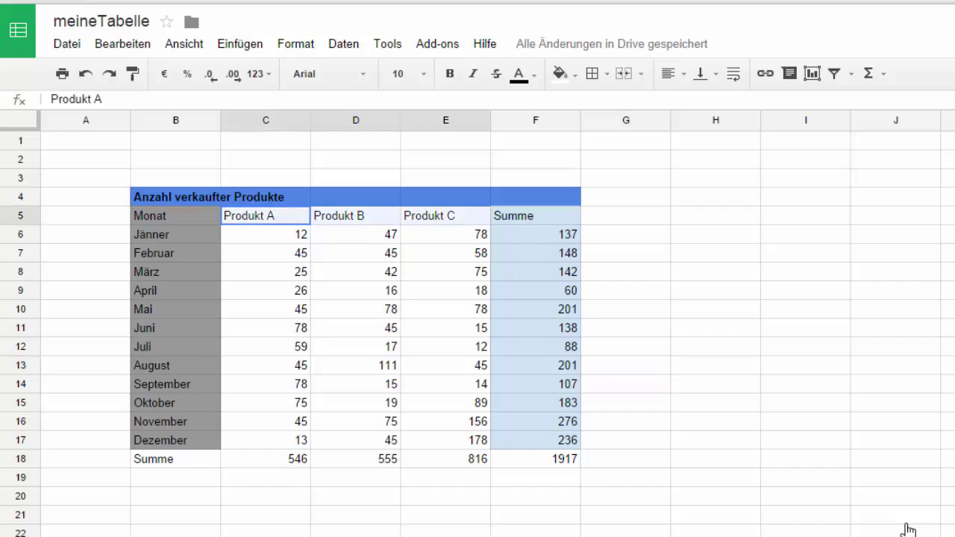
click(559, 73)
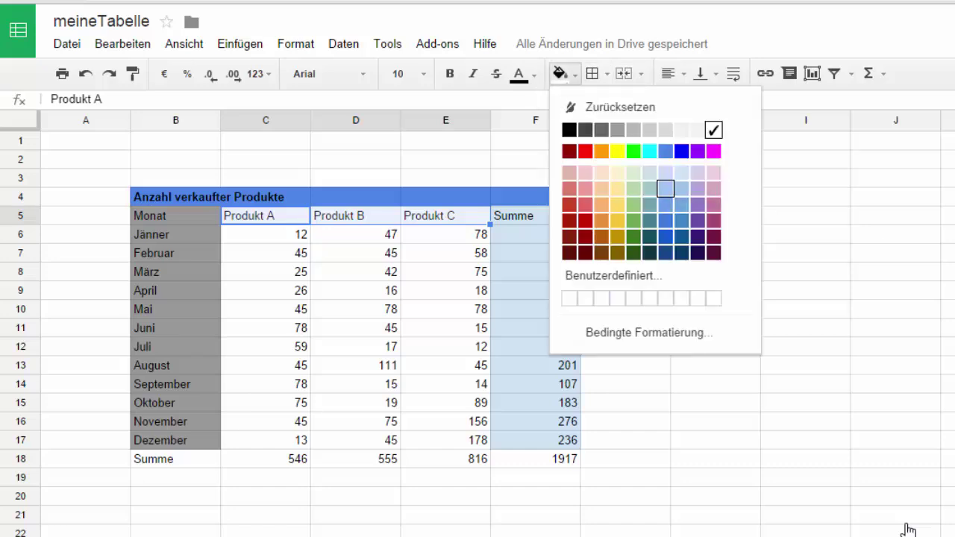
click(633, 173)
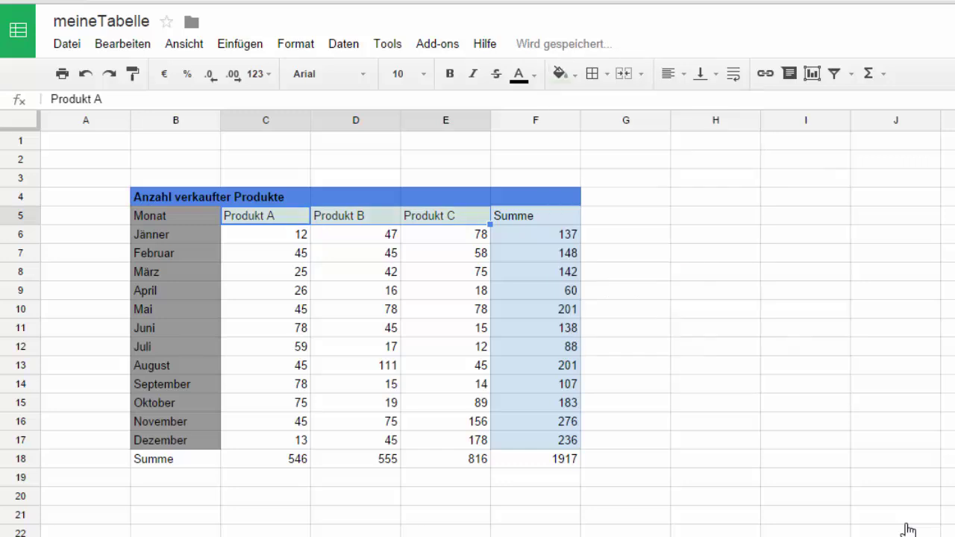
click(716, 346)
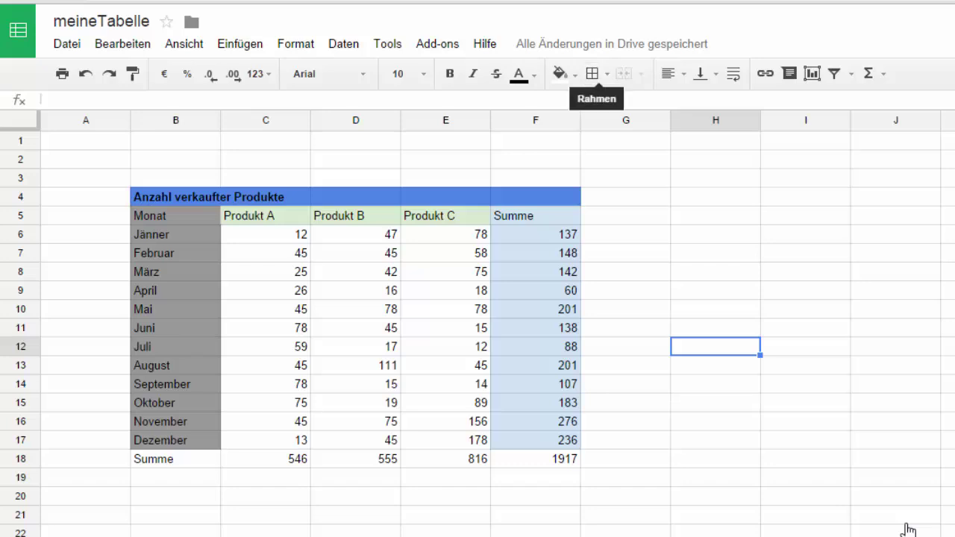
key(Up)
key(Left)
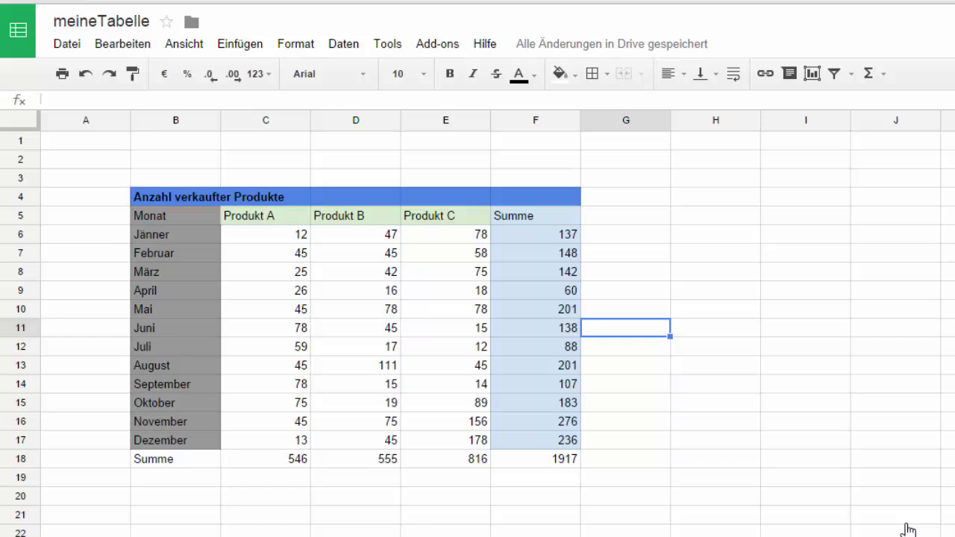
Apply borders on all sides of every cell in the Summe row B18:F18
drag(176, 459, 535, 459)
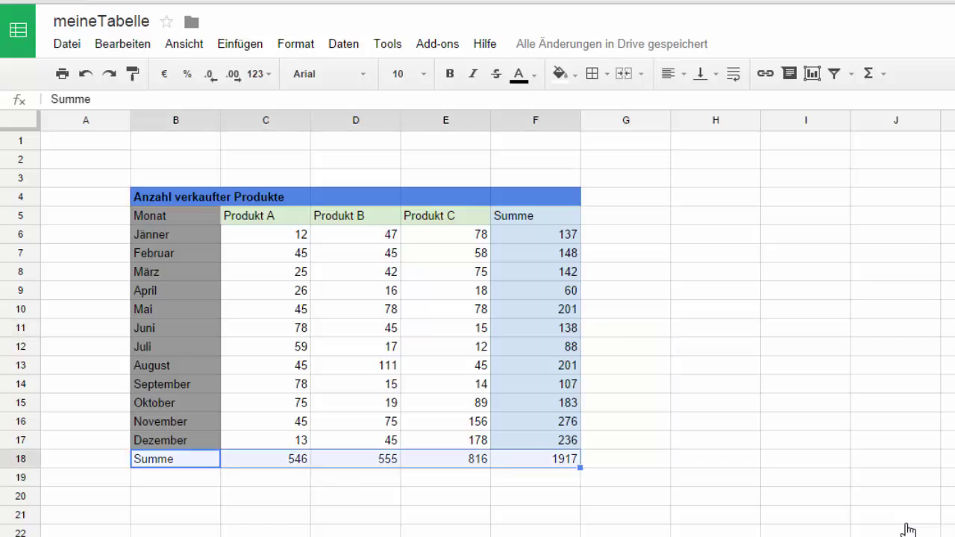
click(593, 73)
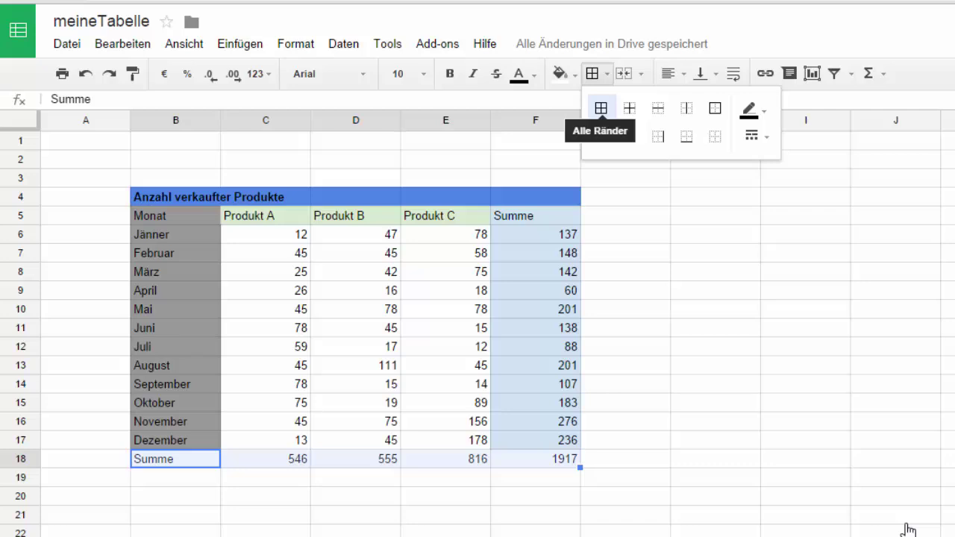
click(601, 108)
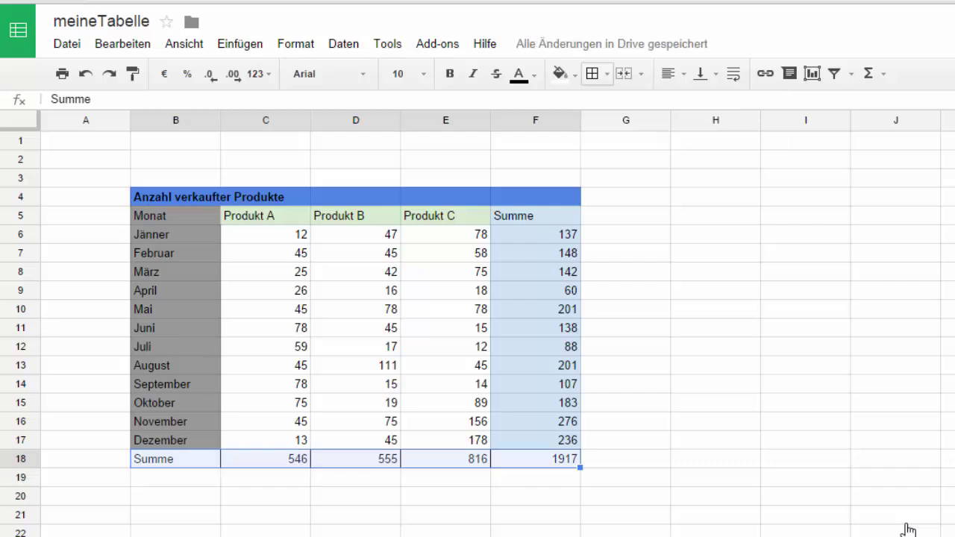
Add a right border to the Produkt A column from C5 to C17
drag(266, 215, 265, 440)
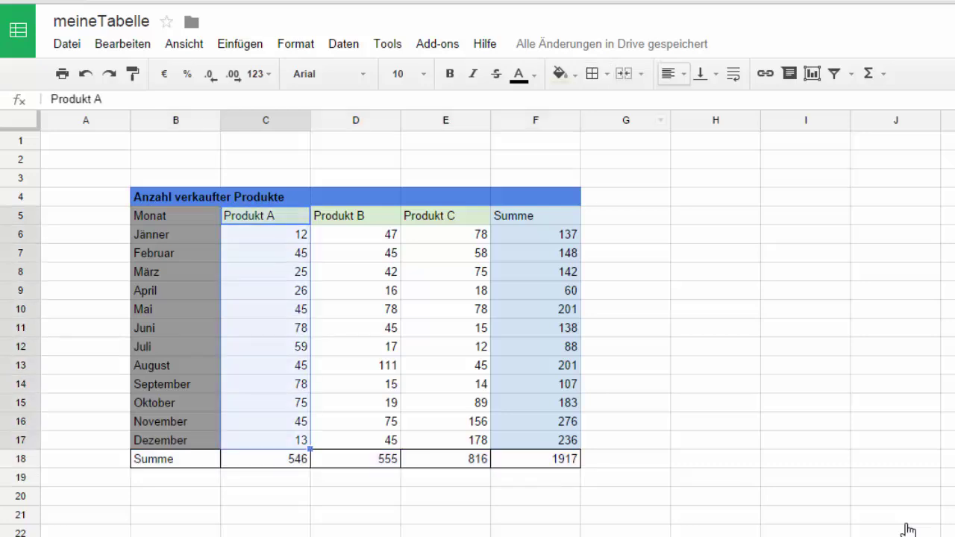
click(594, 74)
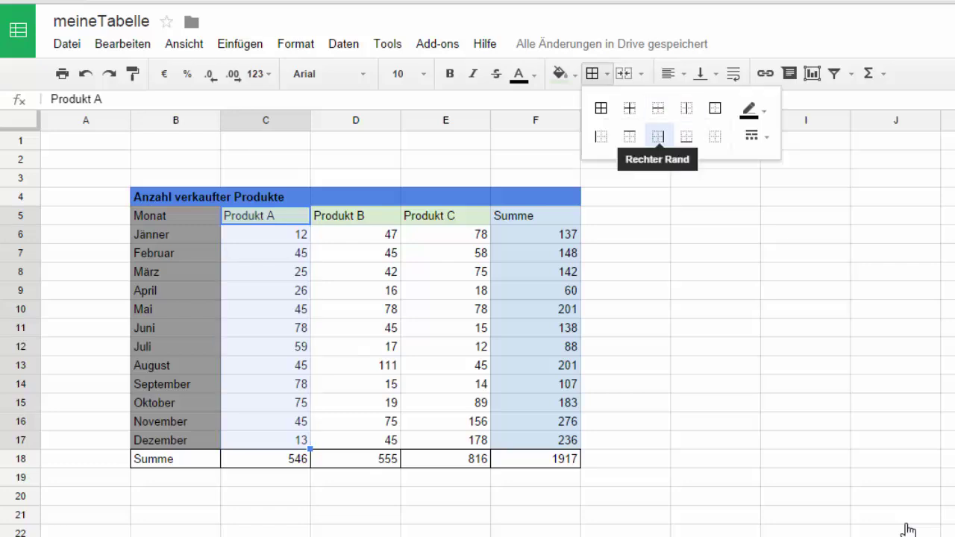
click(657, 136)
click(908, 530)
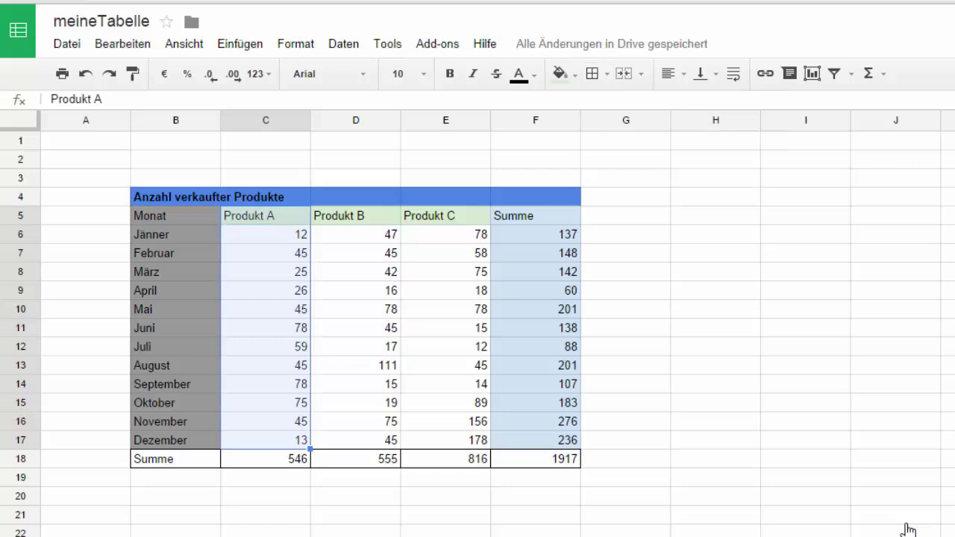
Add a right border to the Produkt B values from D6 to D17
drag(356, 234, 356, 440)
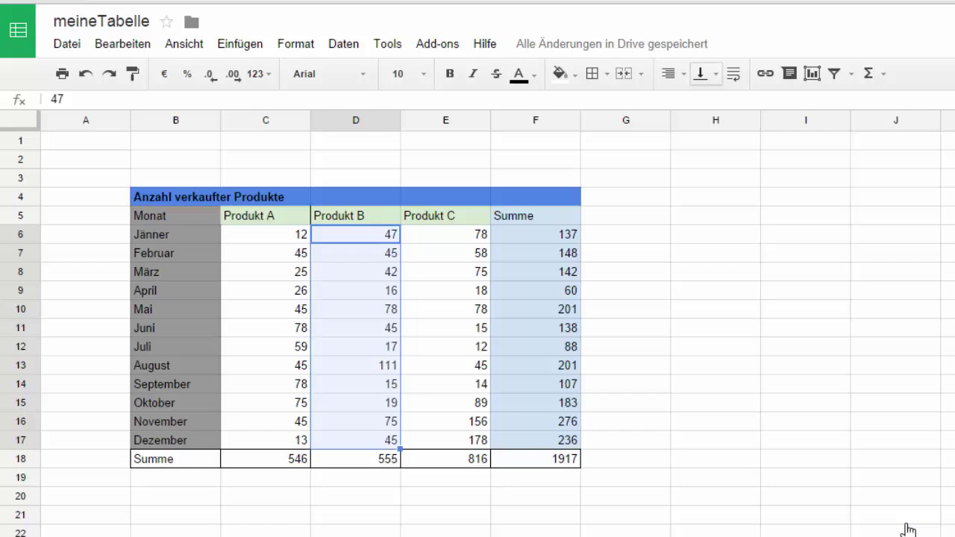
click(592, 73)
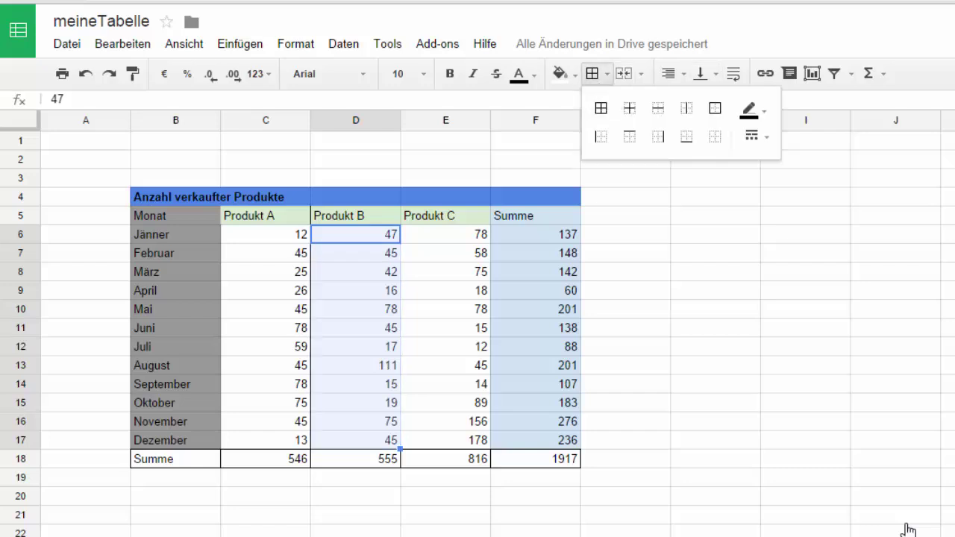
click(658, 136)
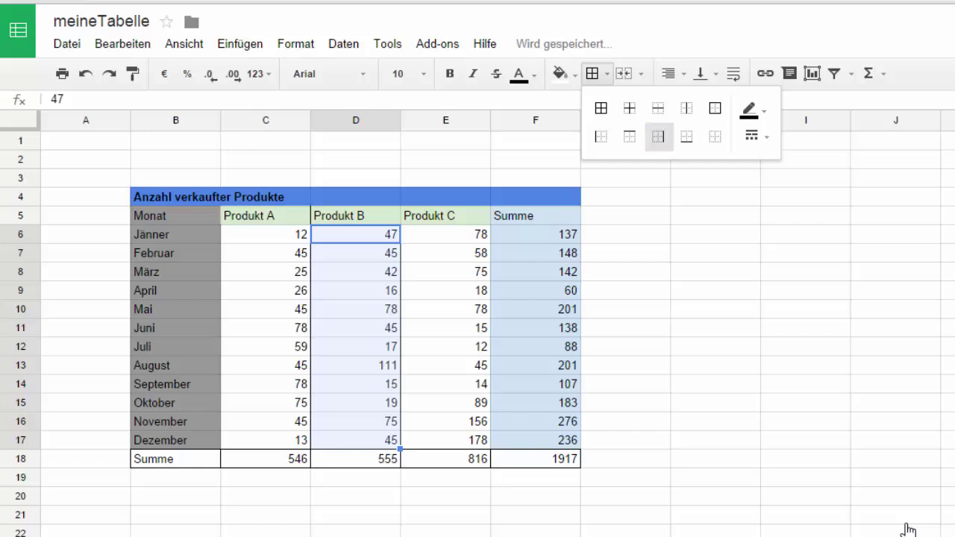
click(908, 526)
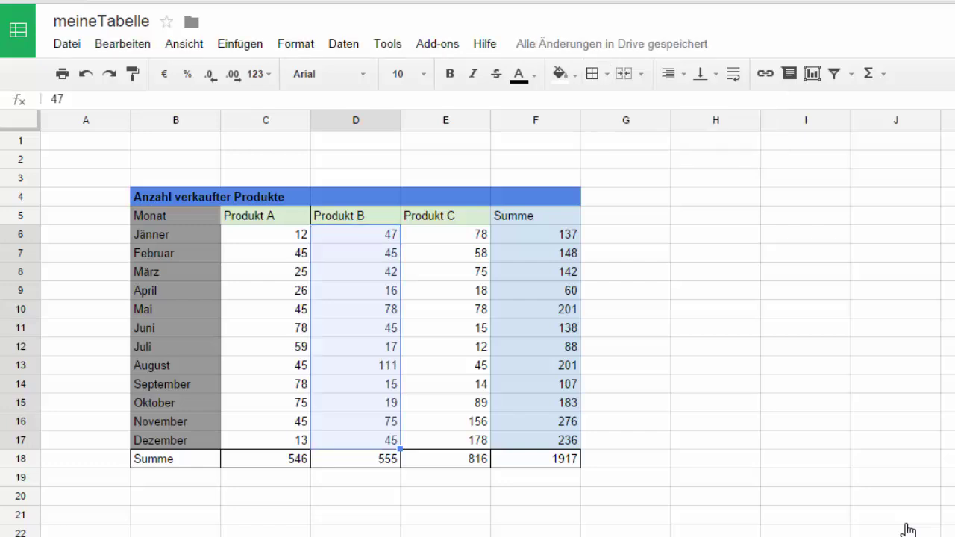
Add a right border to the Produkt C values from E6 to E17
key(Right)
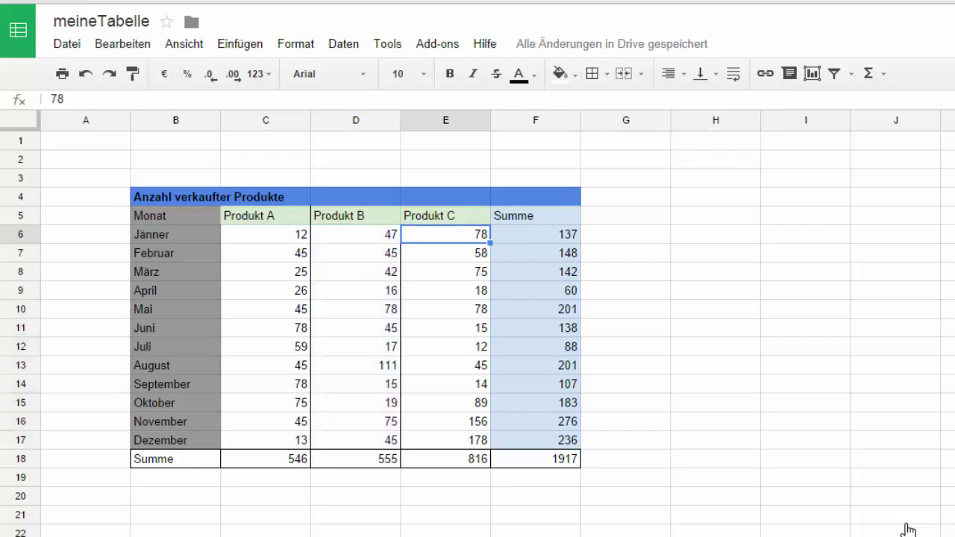
key(shift+Down)
key(shift+Down)
key(shift+Down)
key(shift+Down)
key(shift+Down)
key(shift+Down)
key(shift+Down)
key(shift+Down)
key(shift+Down)
key(shift+Down)
key(shift+Down)
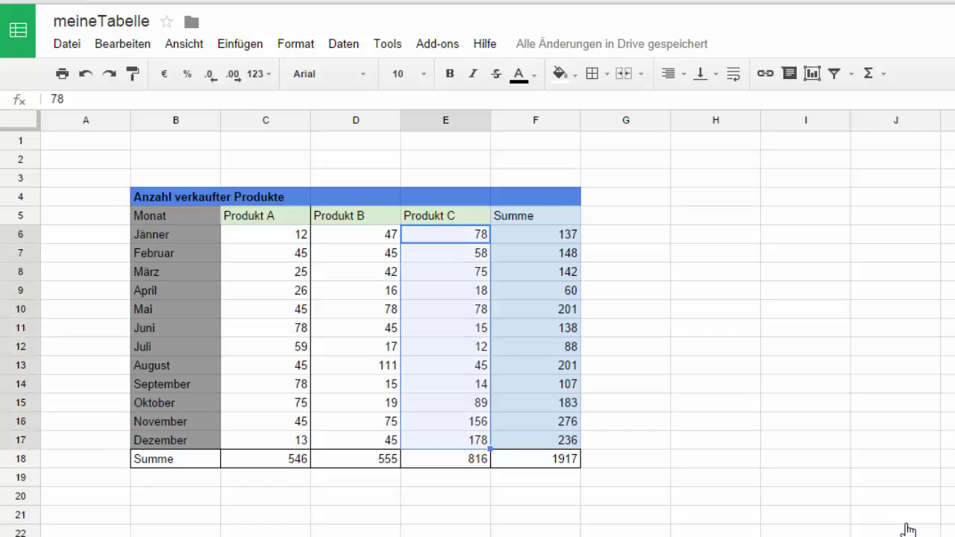
click(597, 73)
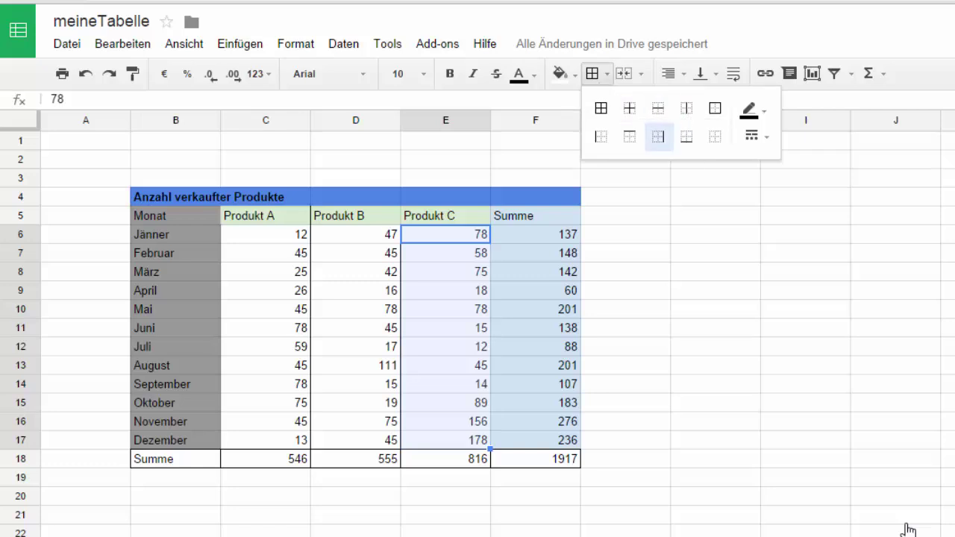
click(658, 136)
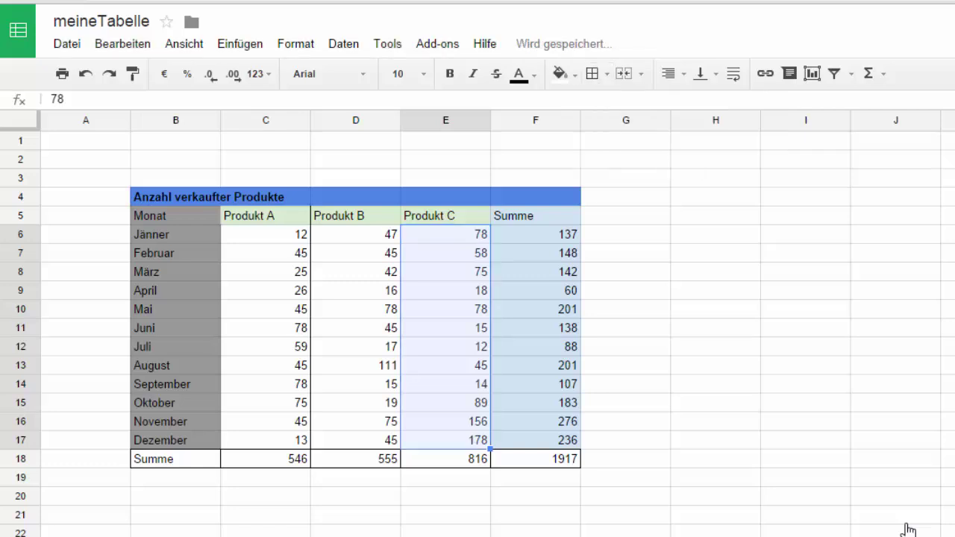
click(535, 329)
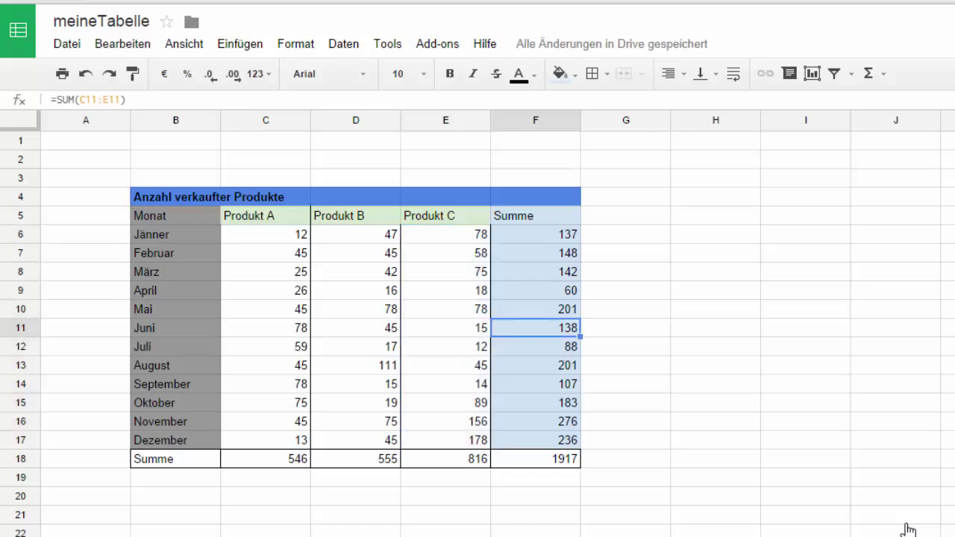